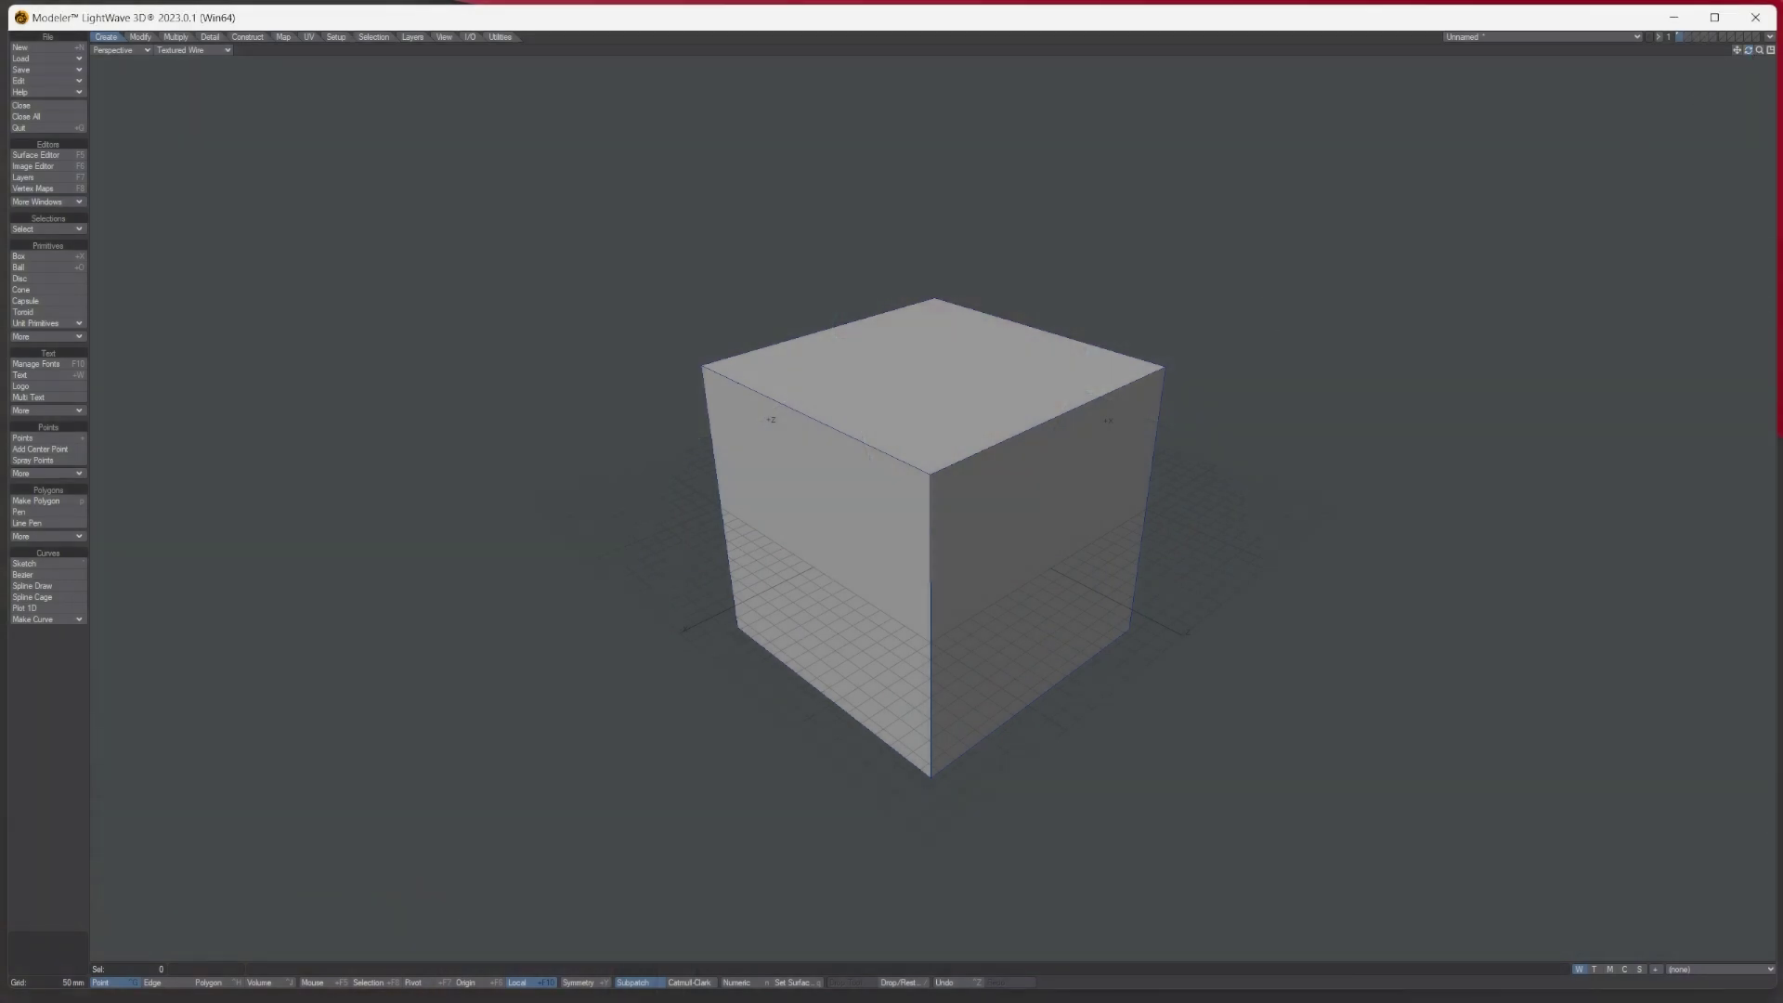
# Orbit the perspective view around the default cube.
pyautogui.moveTo(1747, 51)
pyautogui.mouseDown()
pyautogui.moveTo(1714, 56)
pyautogui.moveTo(1741, 53)
pyautogui.mouseUp()
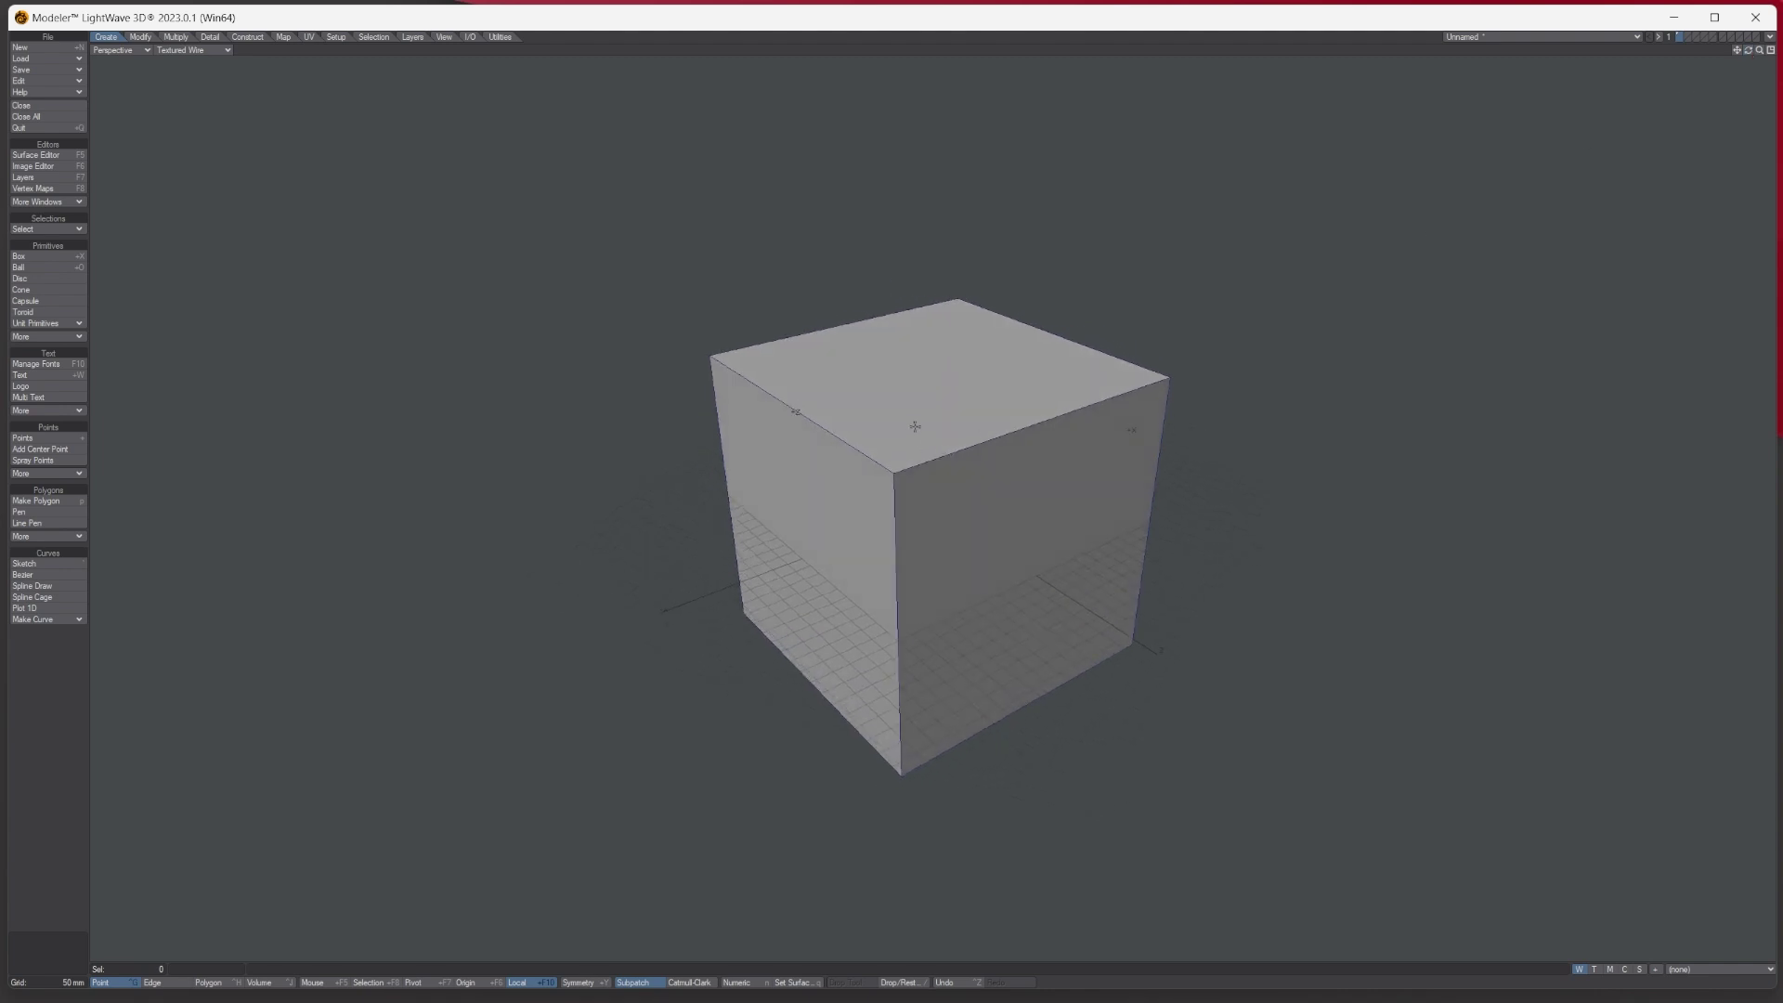
pyautogui.press('space')
pyautogui.press('space')
pyautogui.click(905, 391)
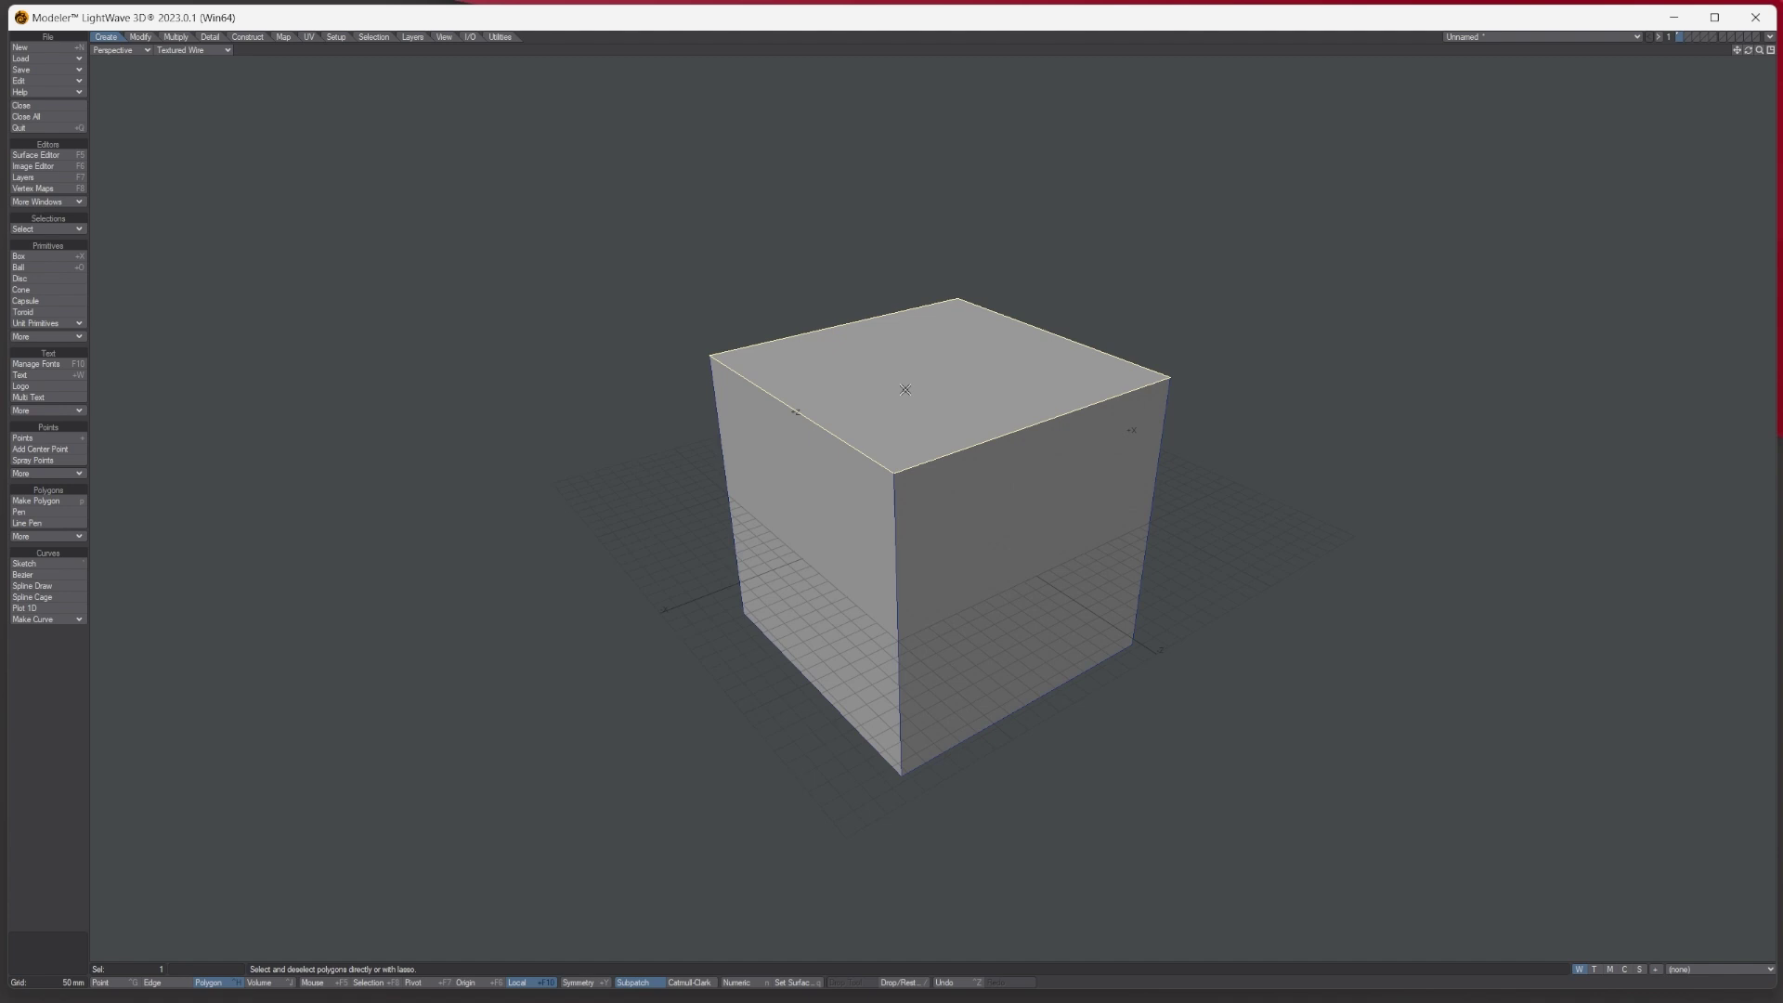
pyautogui.click(835, 478)
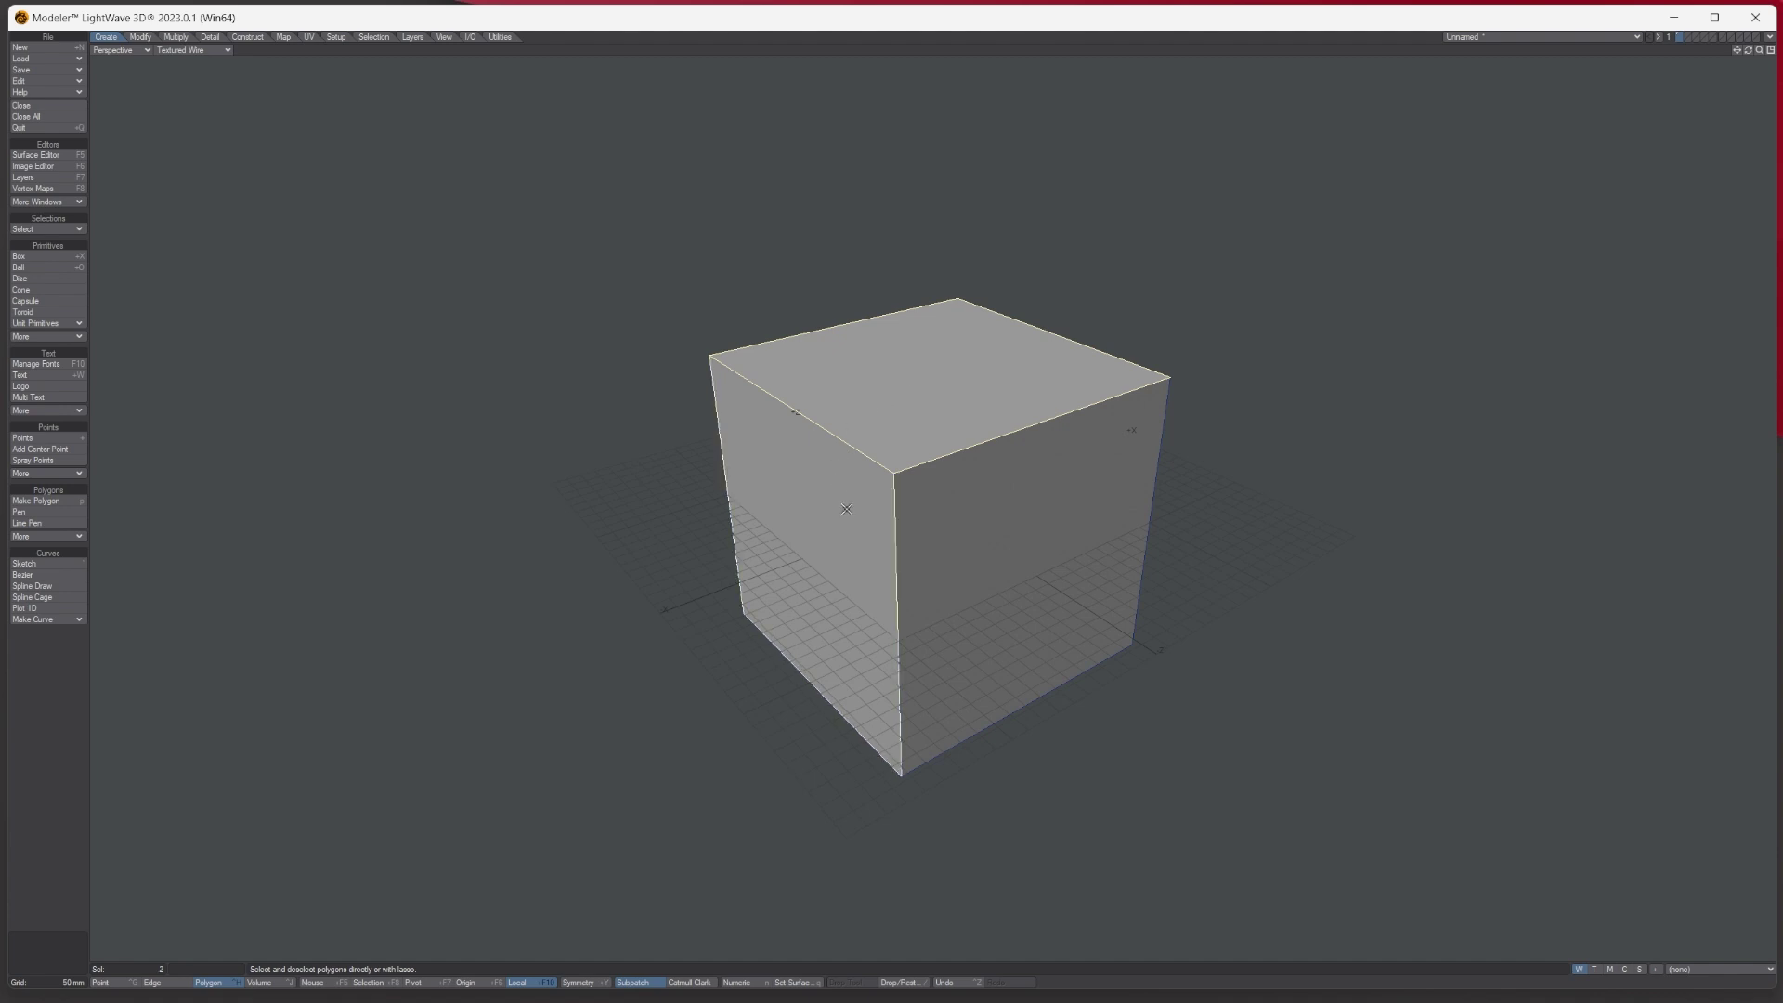
pyautogui.press('/')
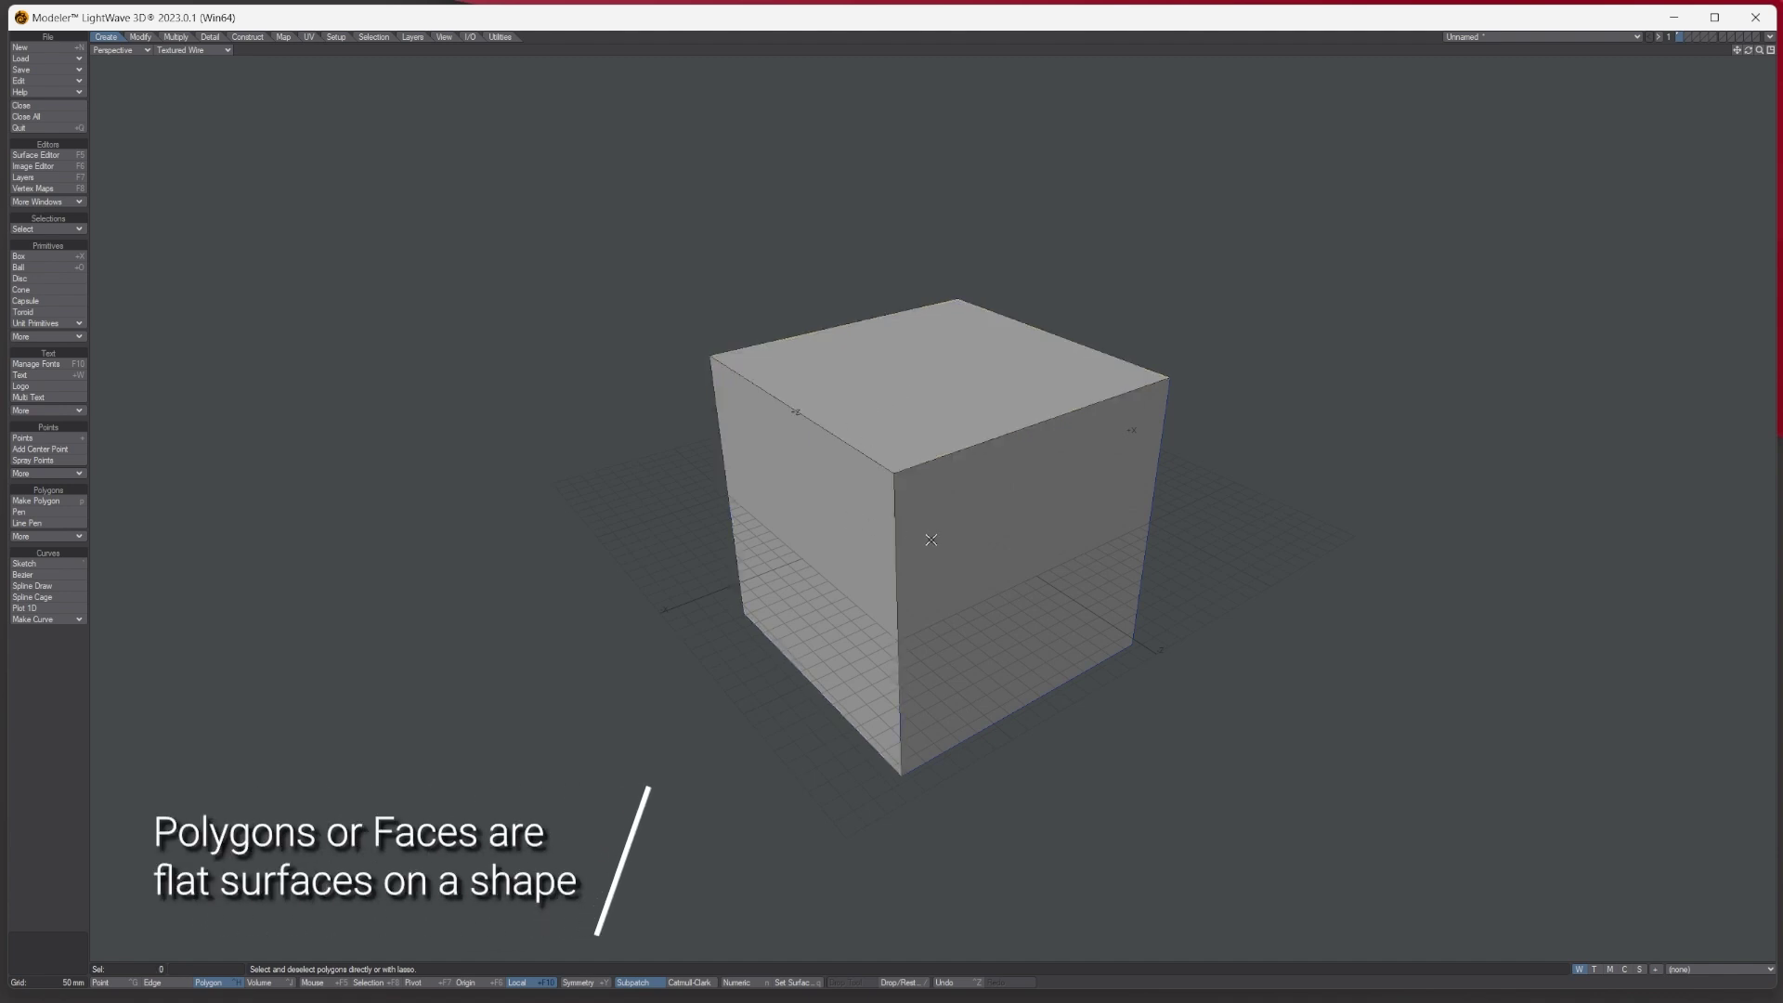
pyautogui.click(991, 494)
pyautogui.click(967, 418)
pyautogui.click(831, 502)
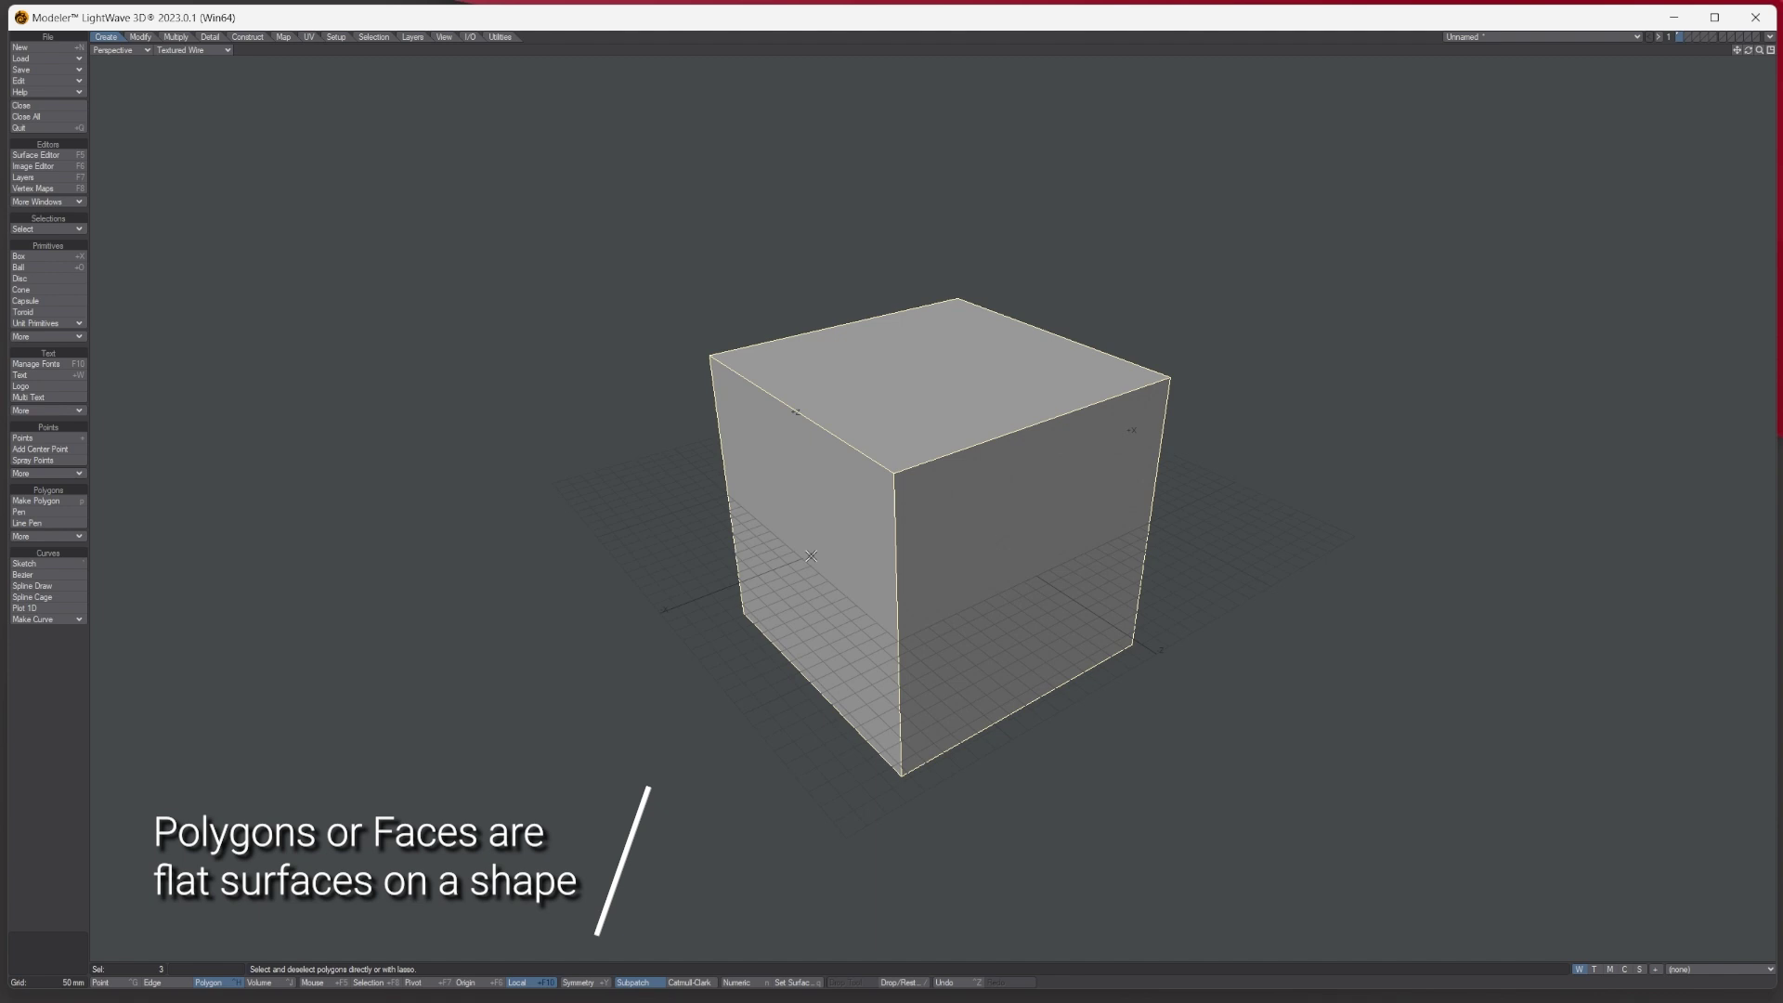
pyautogui.keyDown('shift'); pyautogui.moveTo(812, 556); pyautogui.dragTo(1020, 495); pyautogui.keyUp('shift')
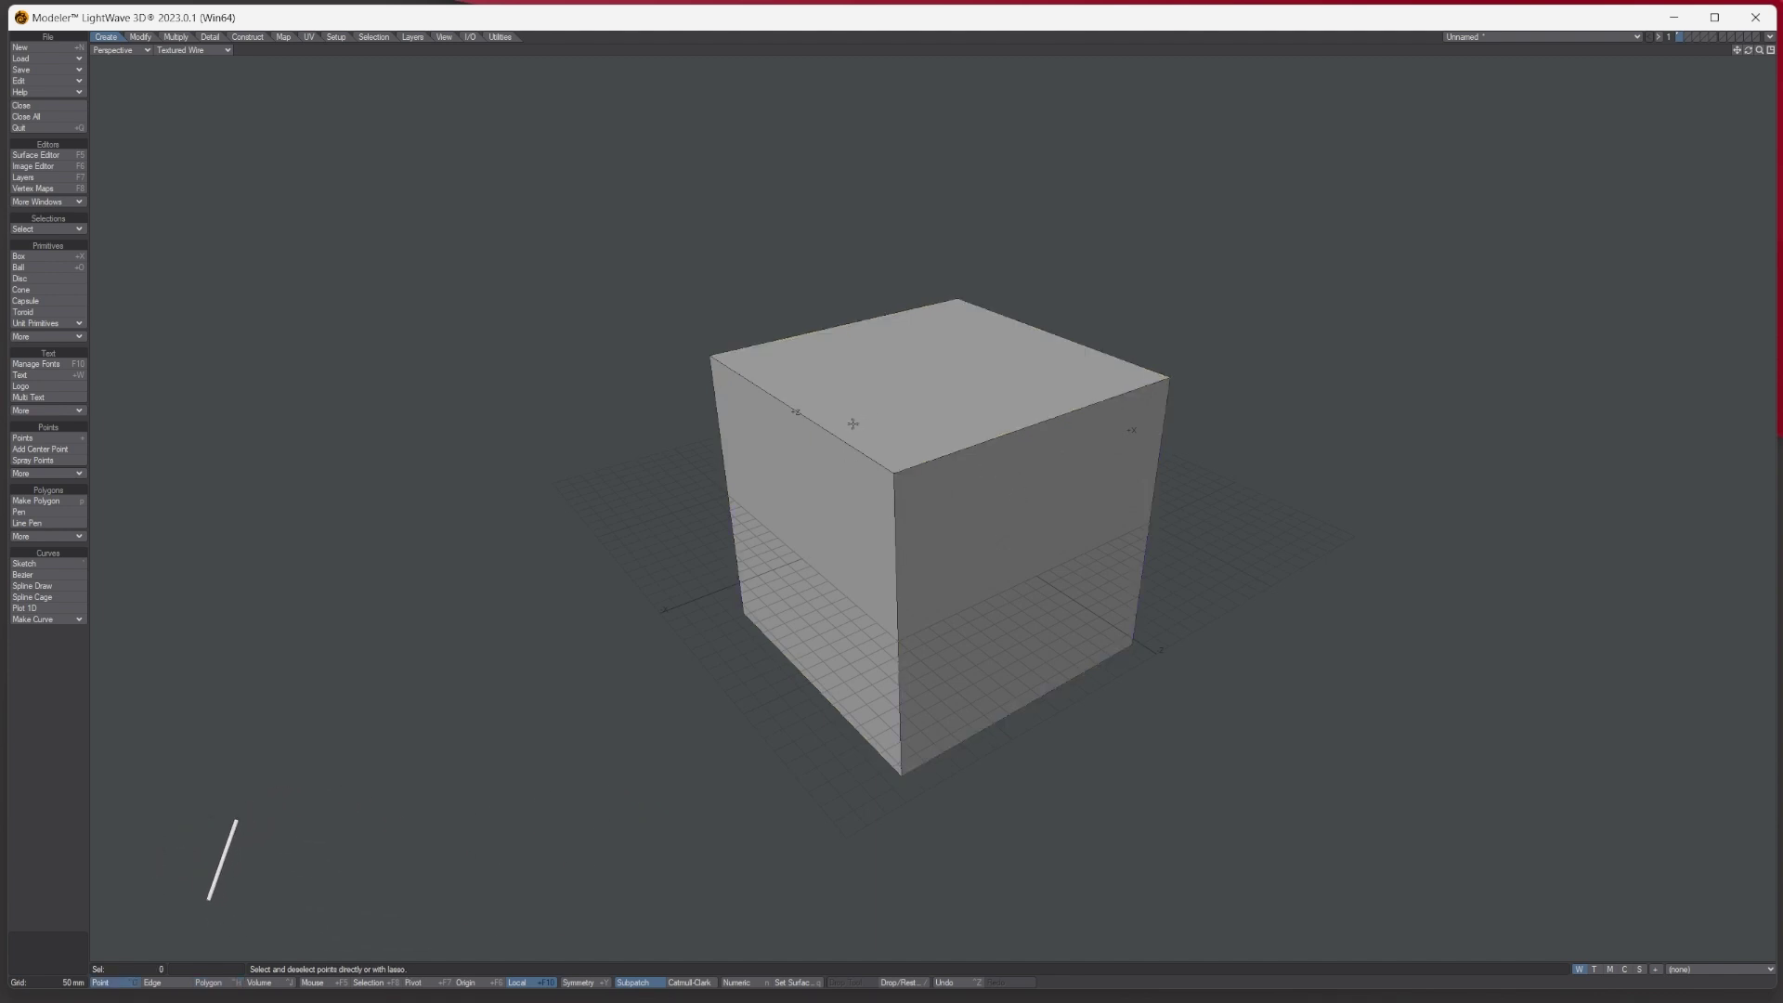
# In Edge mode, select the top-left, top-right and front vertical cube edges, then deselect them.
pyautogui.hotkey('ctrl', 'h')
pyautogui.click(825, 441)
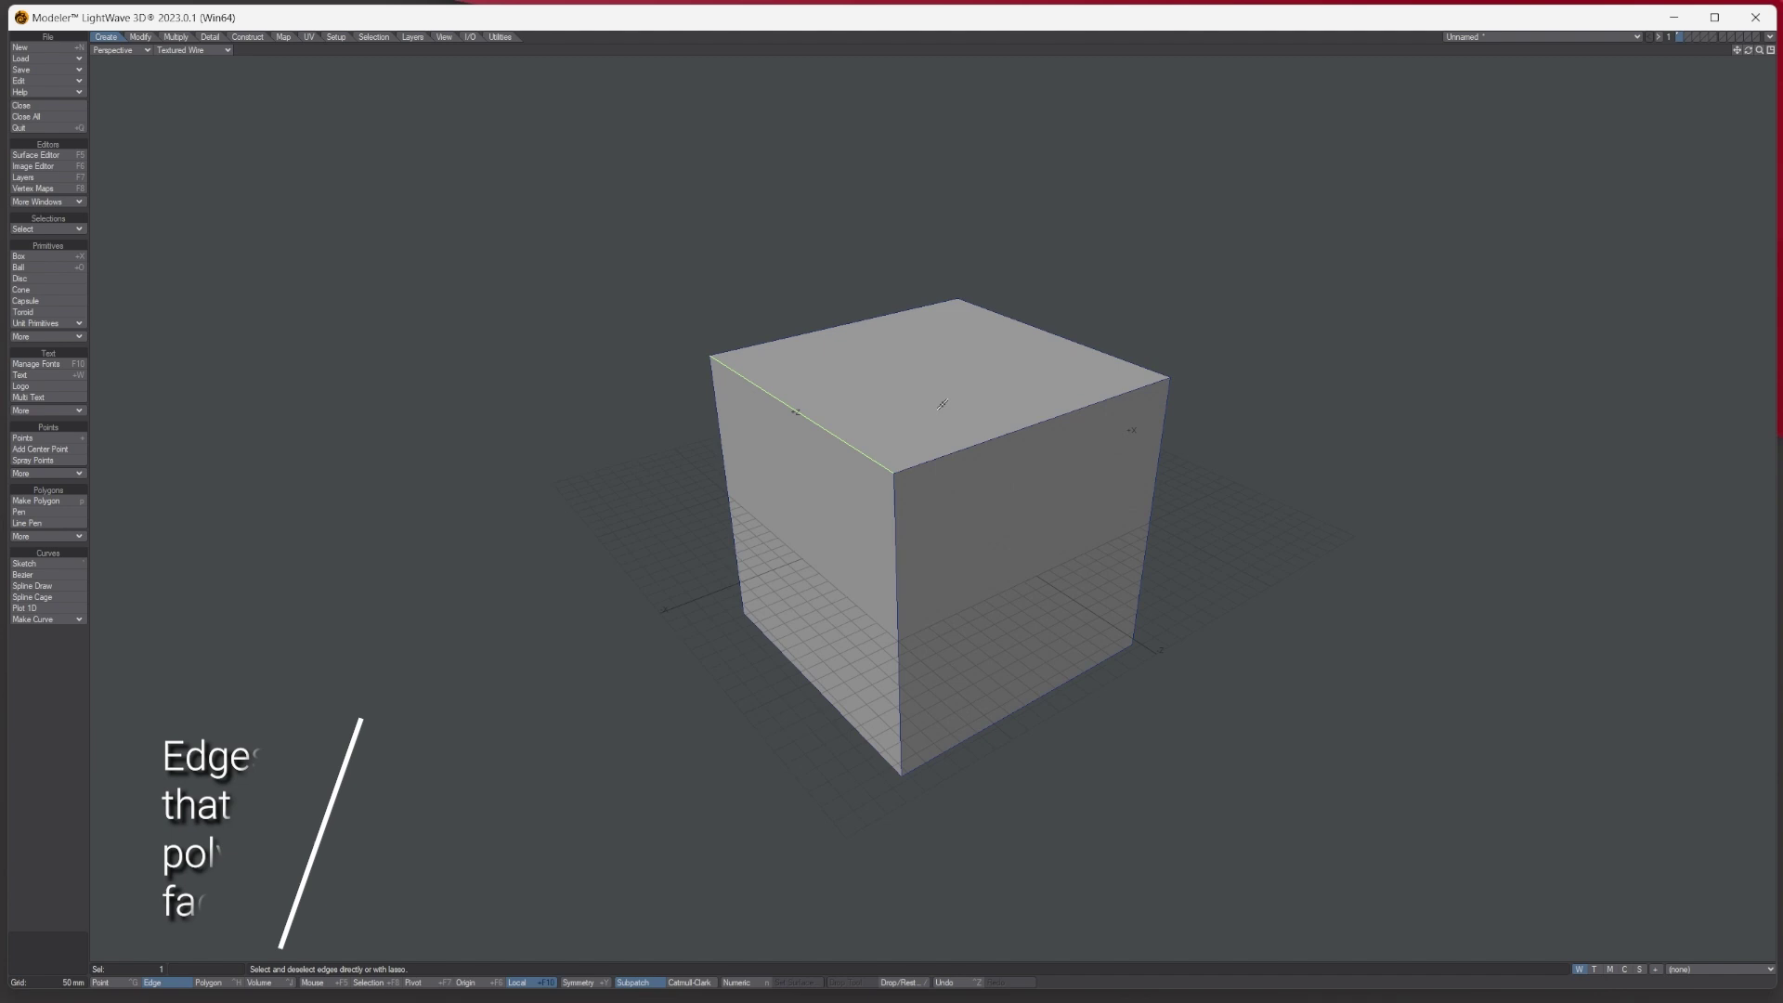
pyautogui.click(1023, 483)
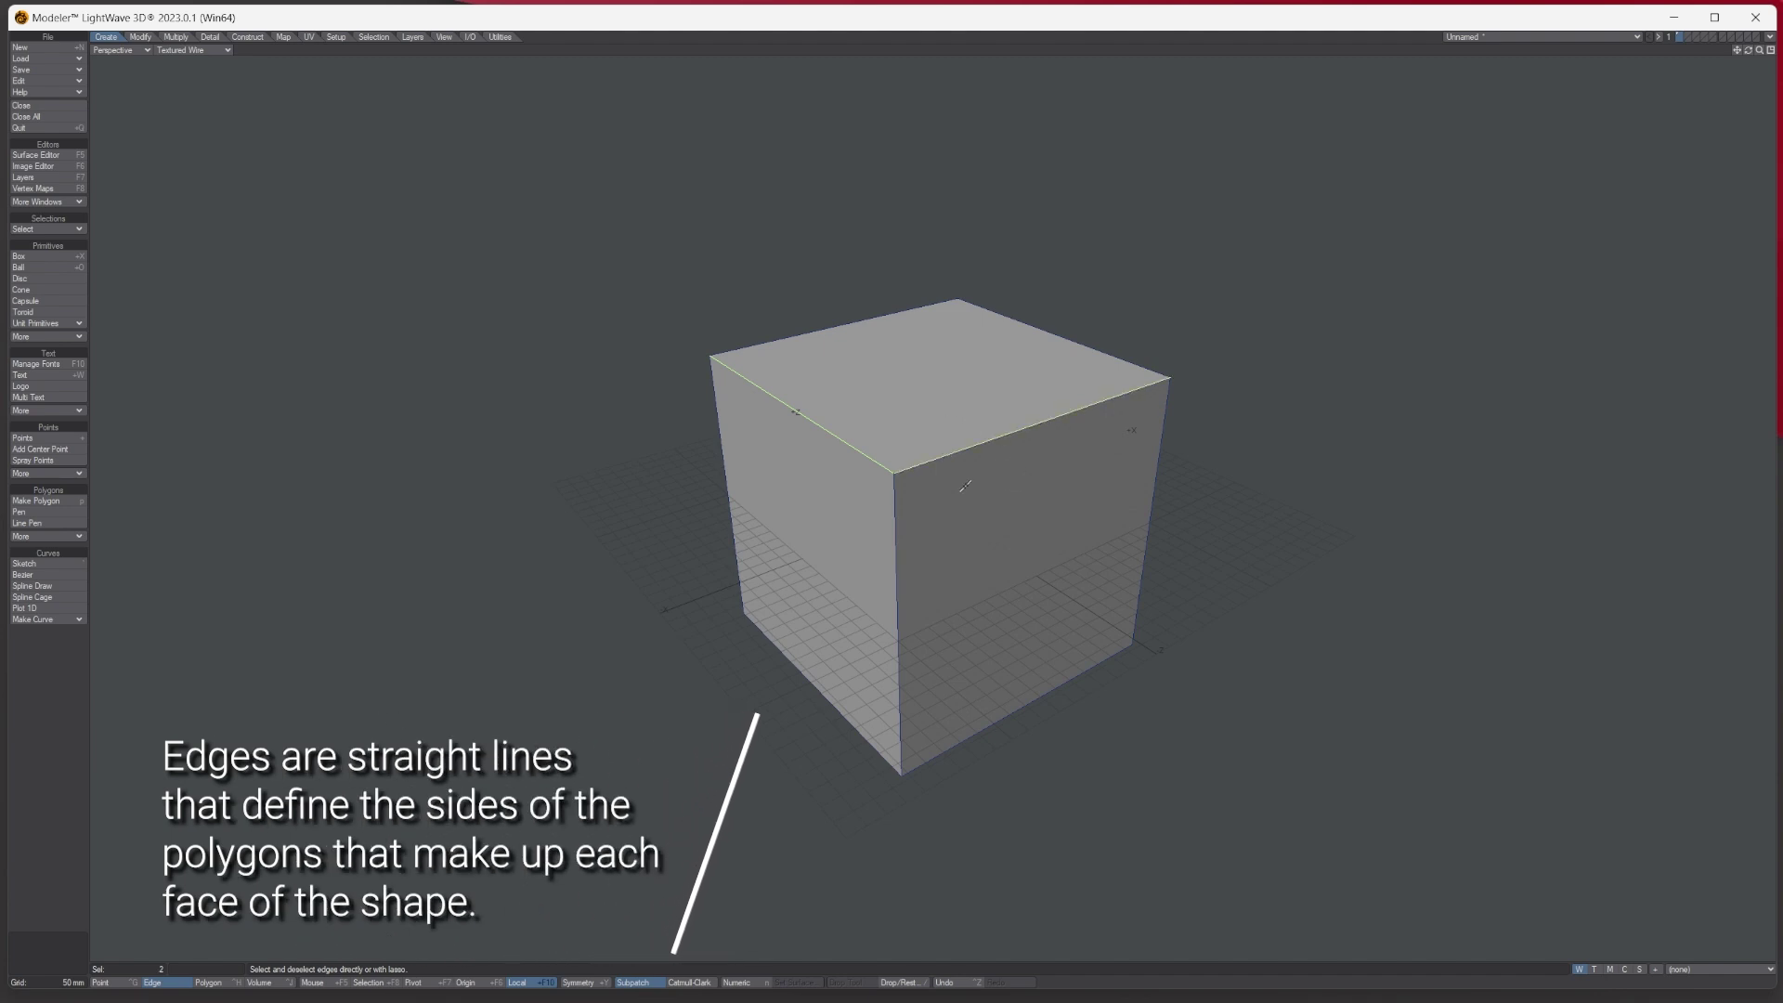
pyautogui.click(914, 518)
pyautogui.press('/')
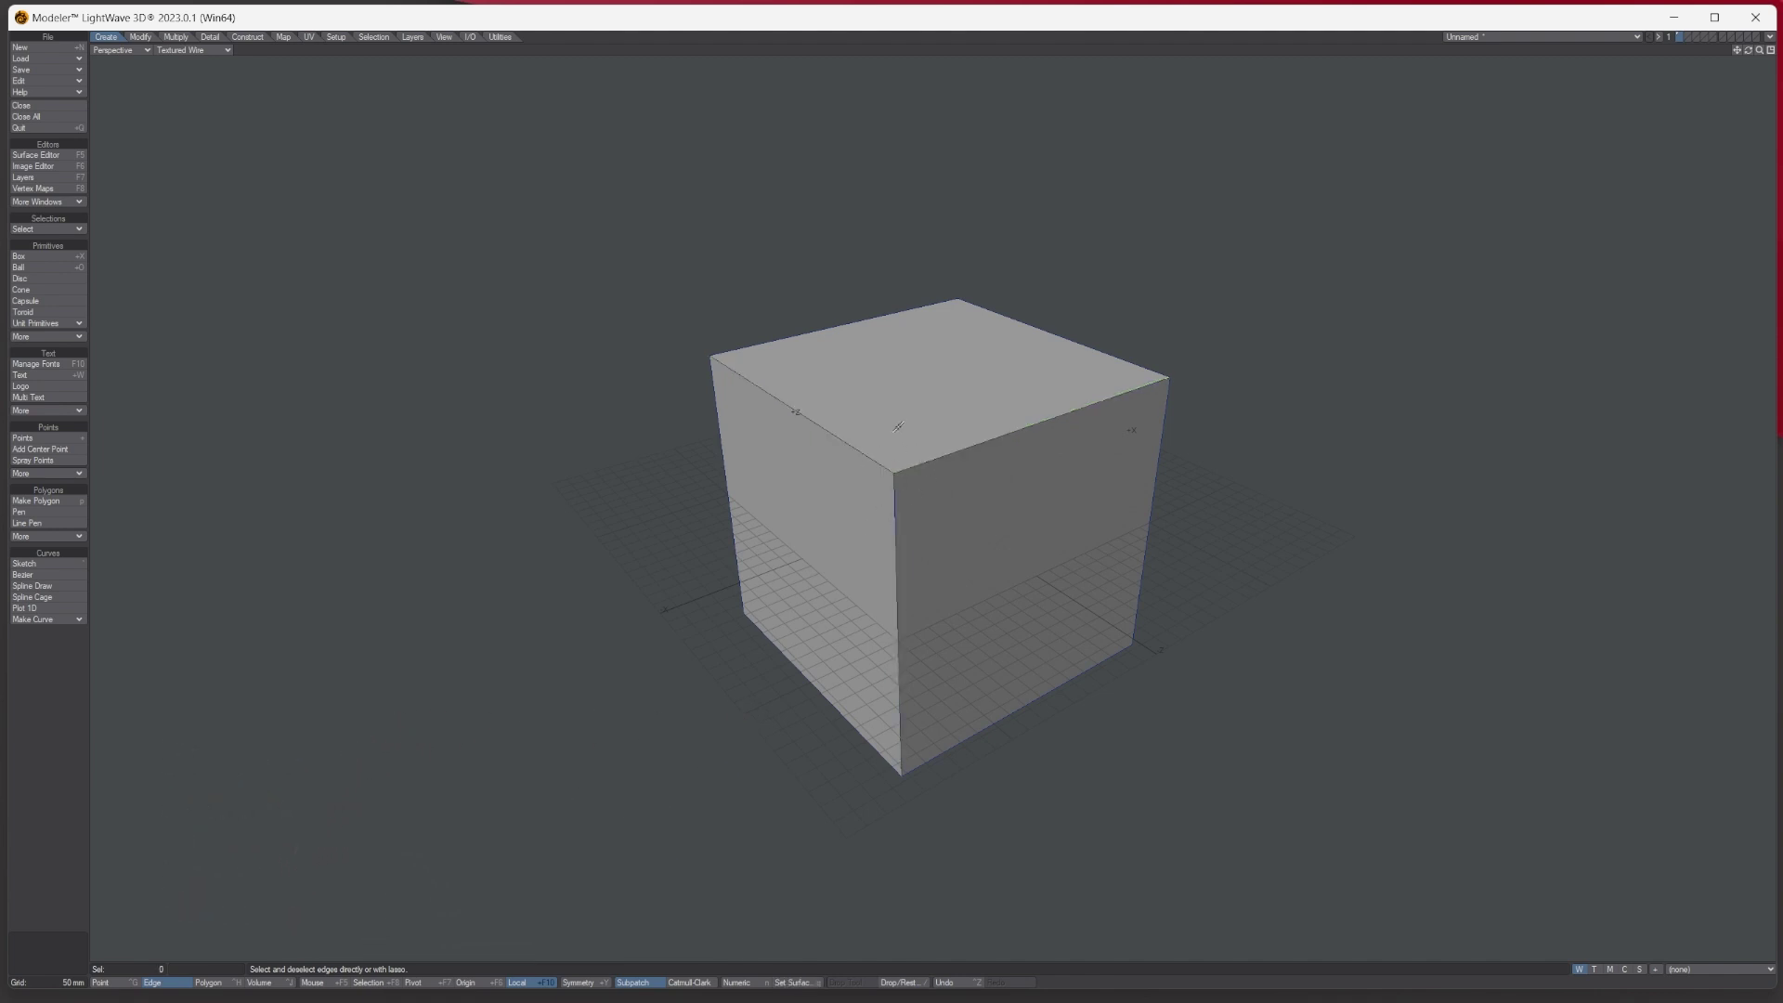
# In Point mode, select the cube's top-left and front-top vertices, then clear that selection.
pyautogui.hotkey('ctrl', 'h')
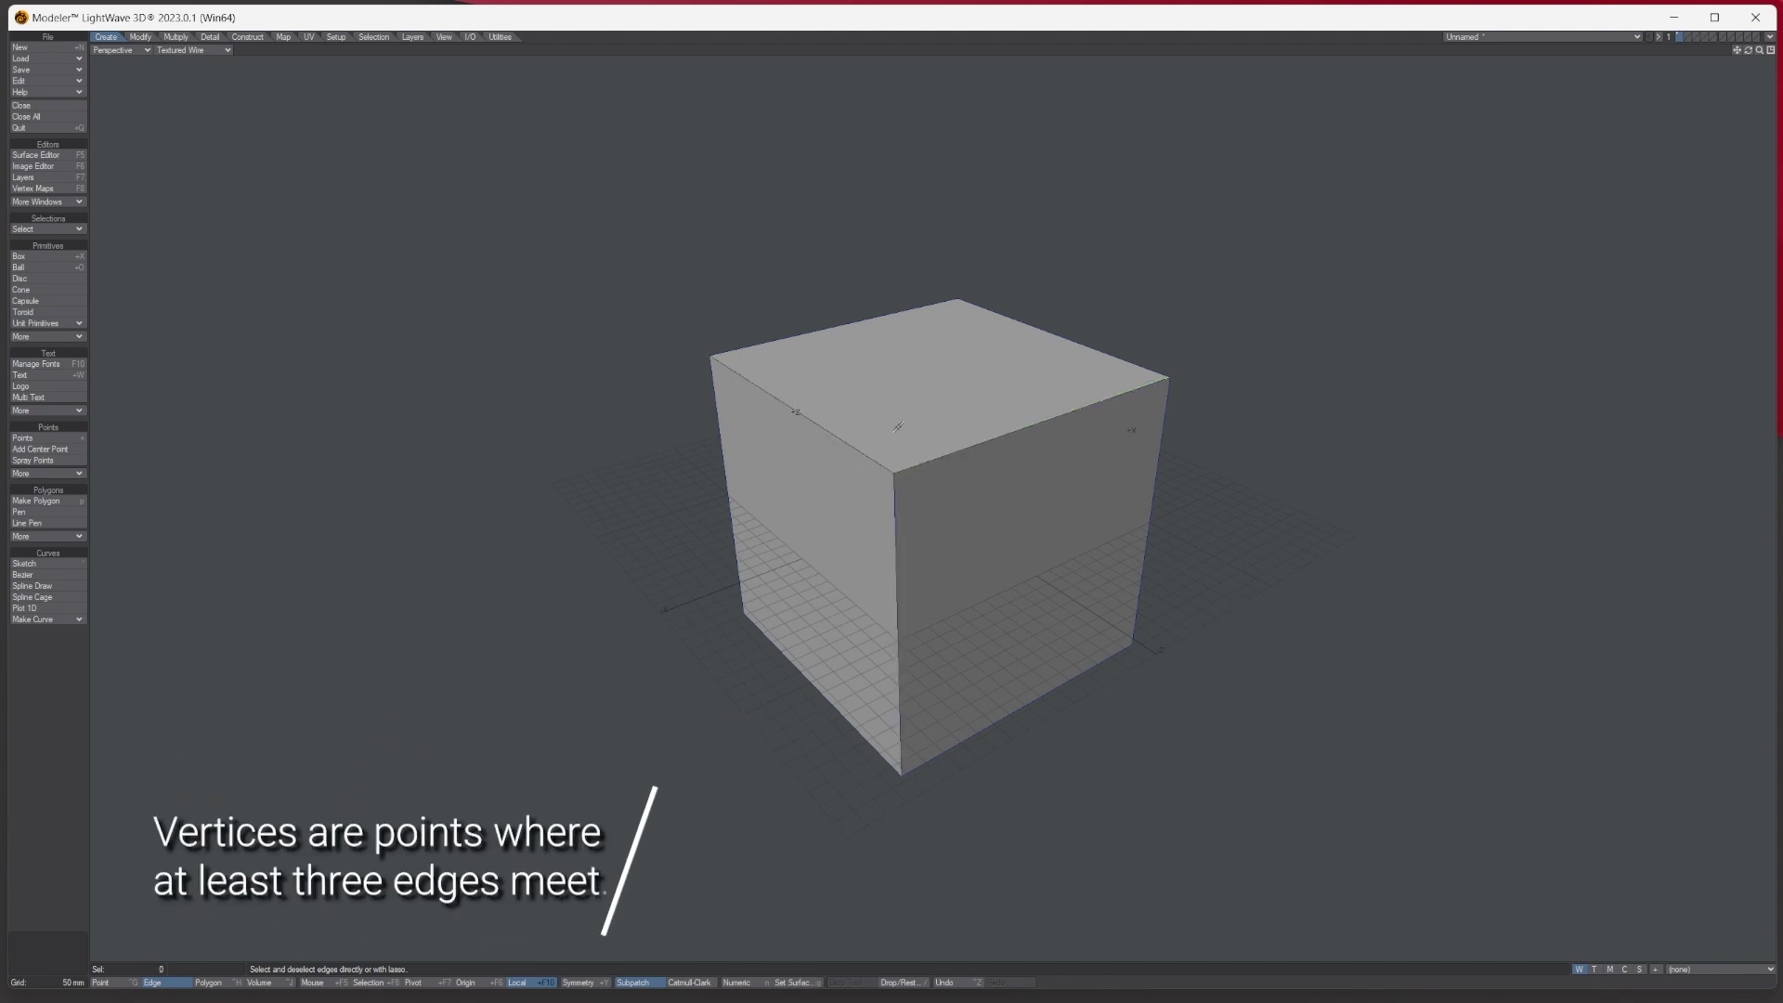
pyautogui.hotkey('ctrl', 'g')
pyautogui.click(711, 357)
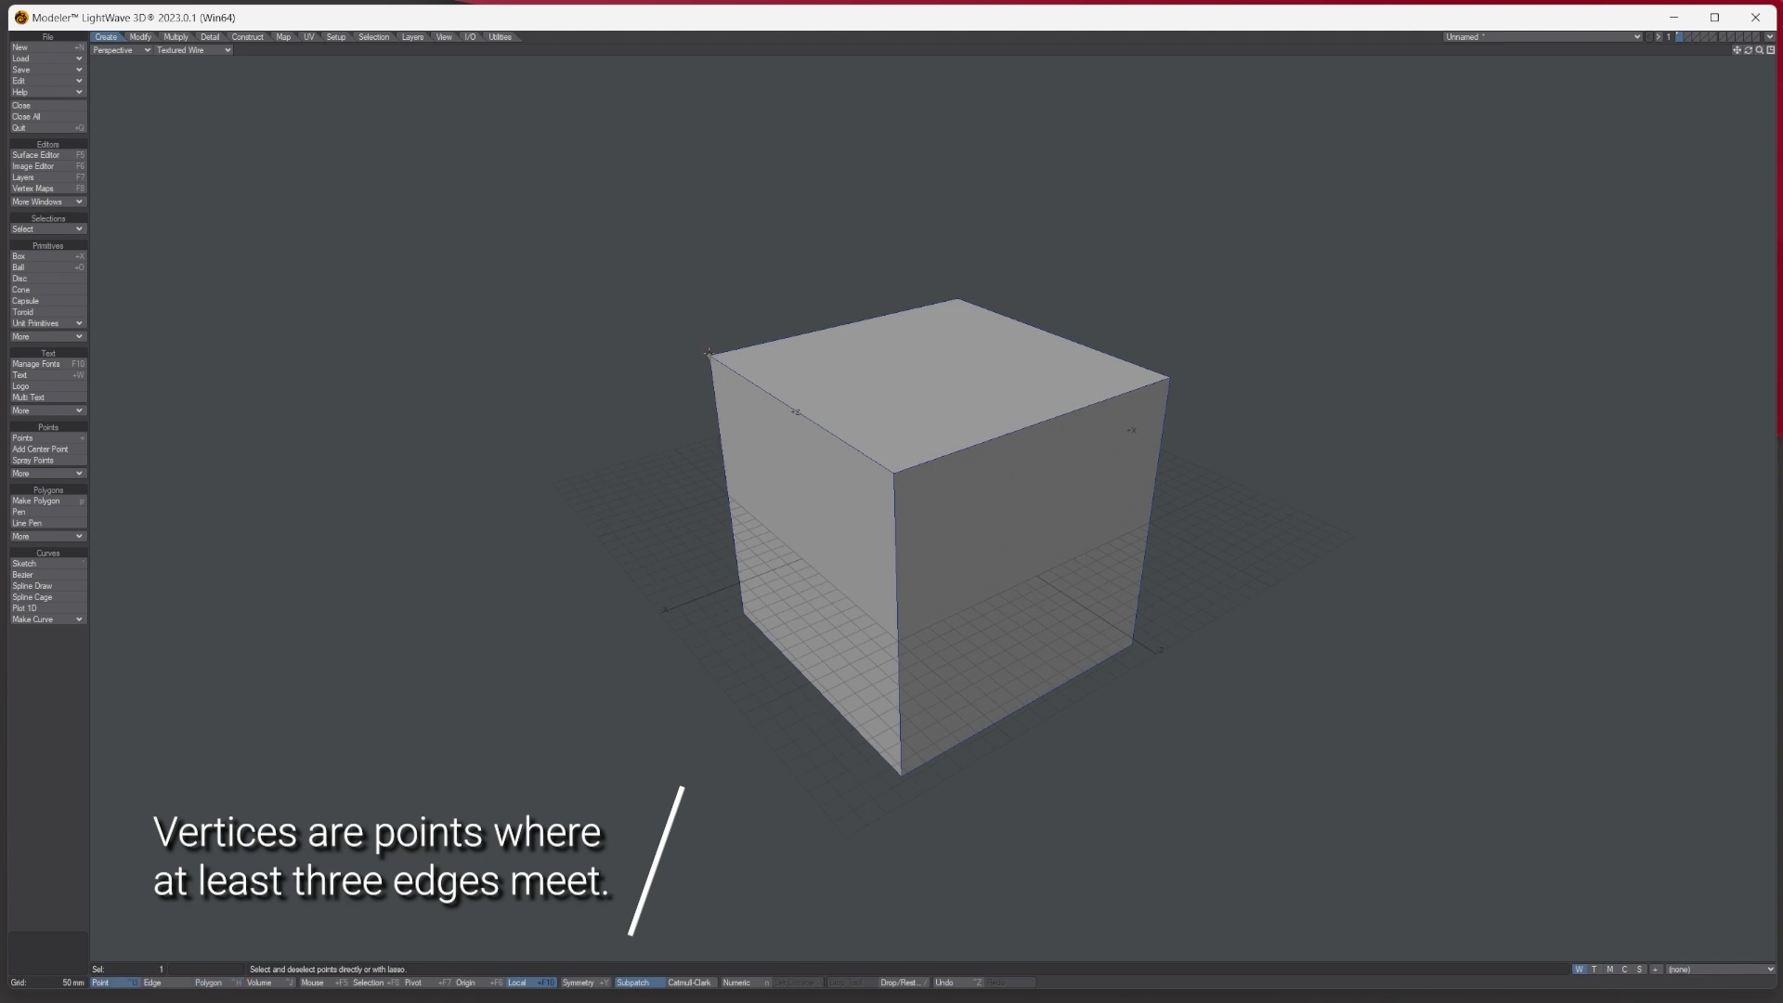
pyautogui.click(891, 478)
pyautogui.click(879, 387)
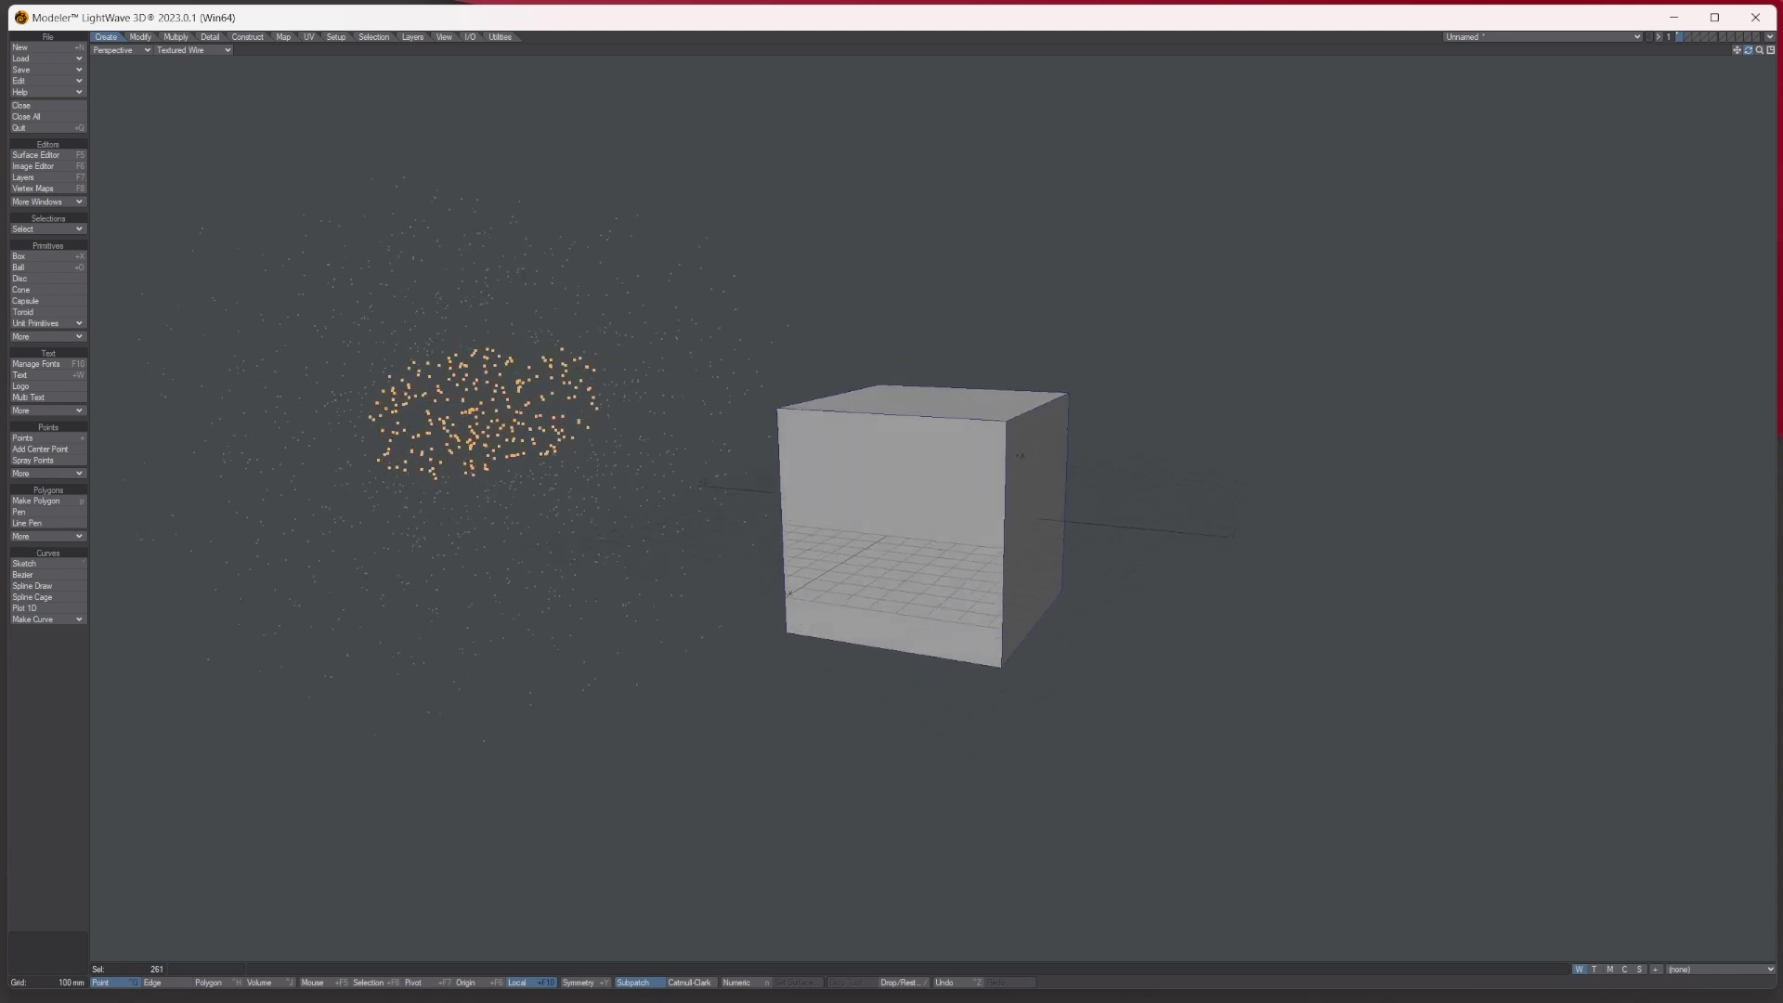
# Orbit the view around the cube and the point cloud.
pyautogui.moveTo(1749, 50); pyautogui.dragTo(1751, 57)
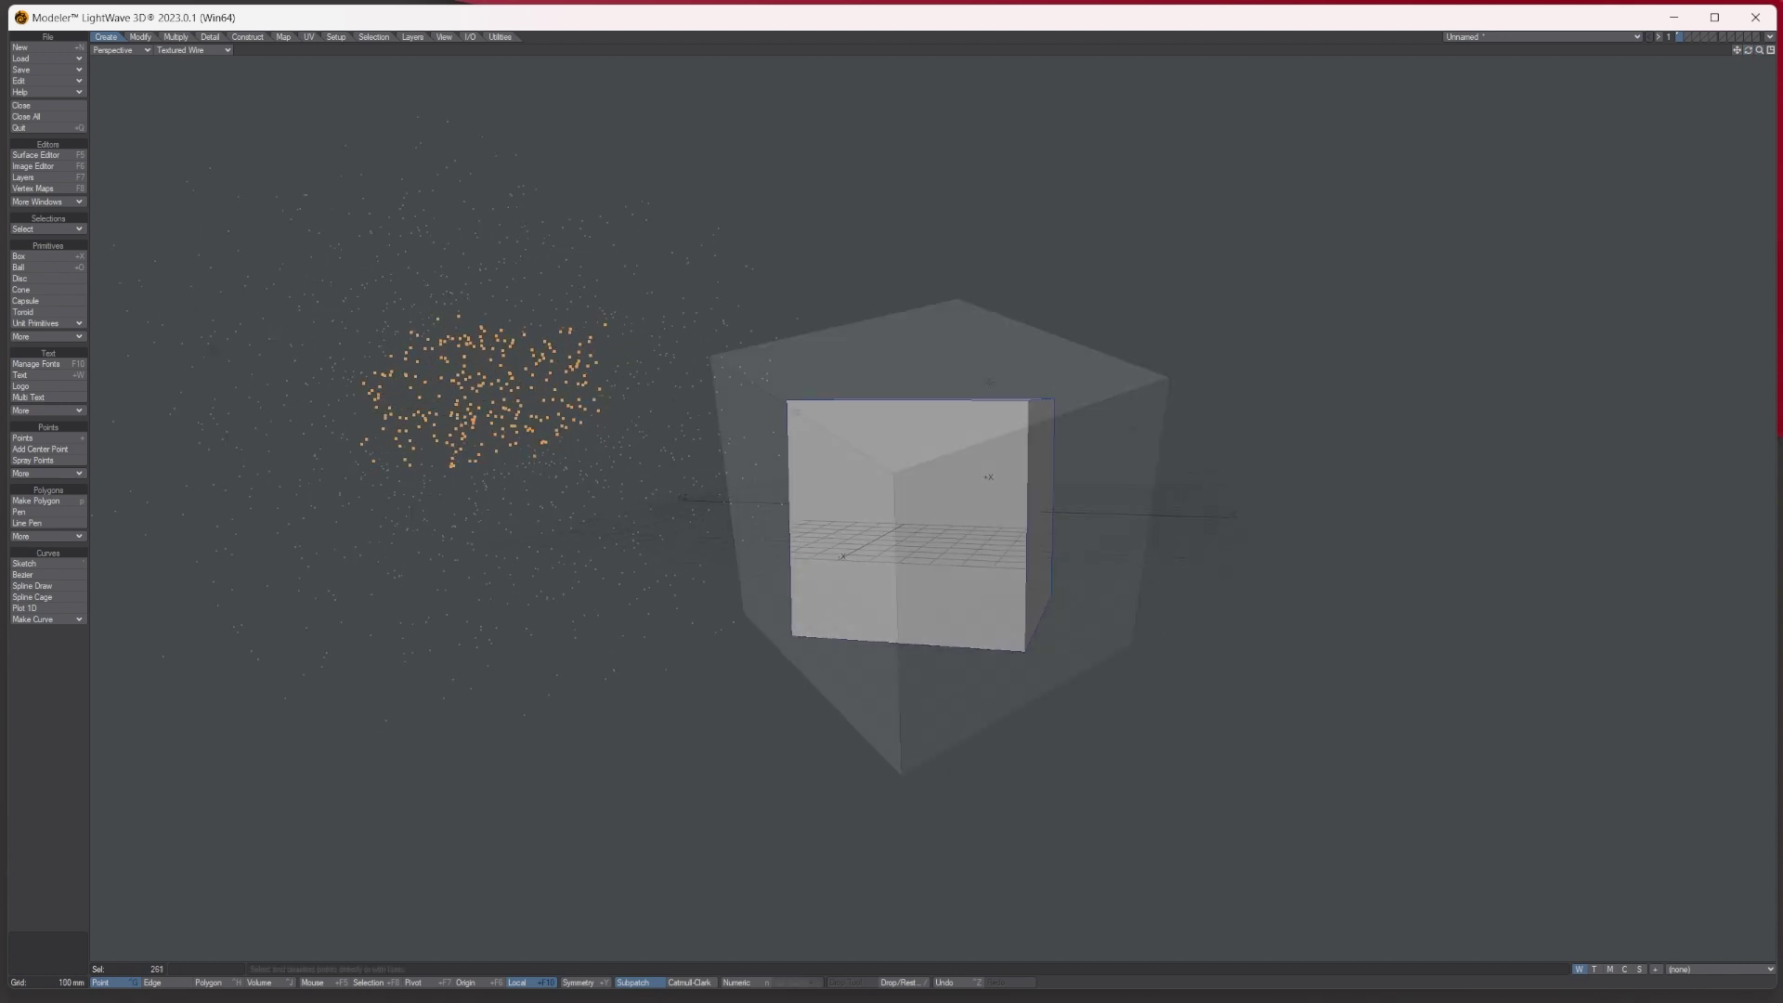